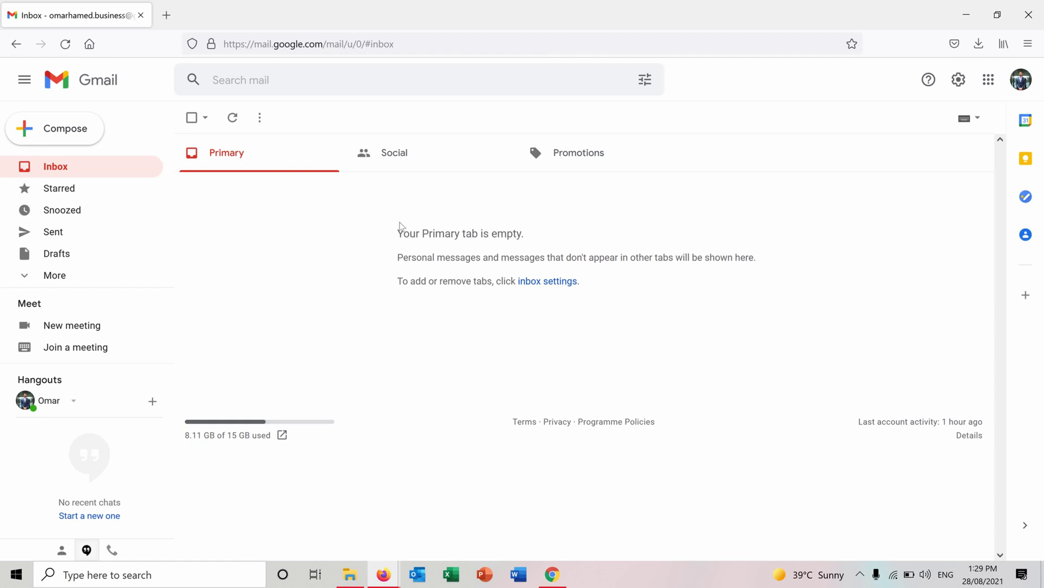
Open Gmail's full settings and scroll the General tab down to the empty Signature section
{"action": "left_click", "coordinate": [959, 81]}
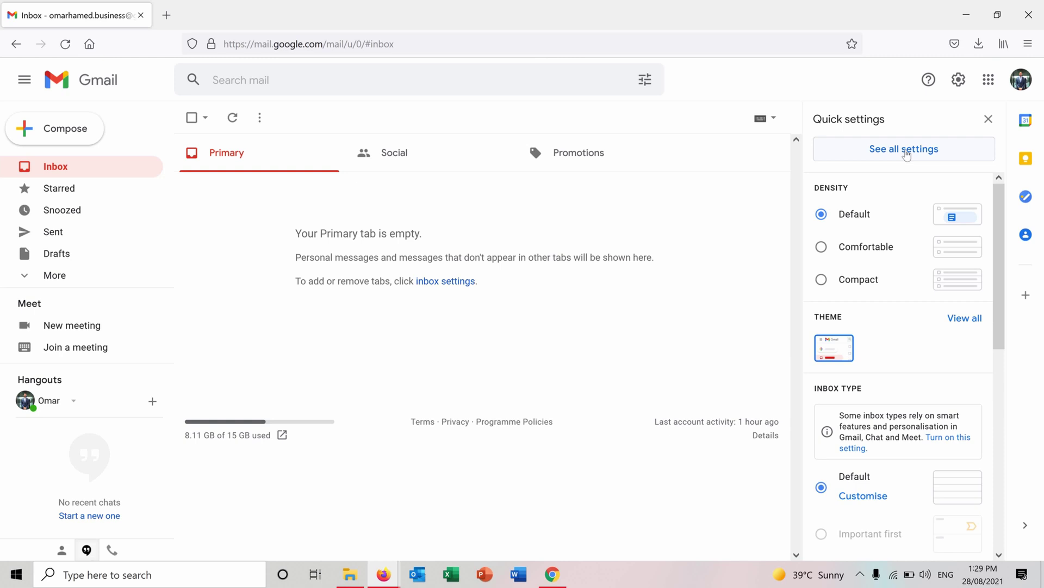
{"action": "left_click", "coordinate": [905, 154]}
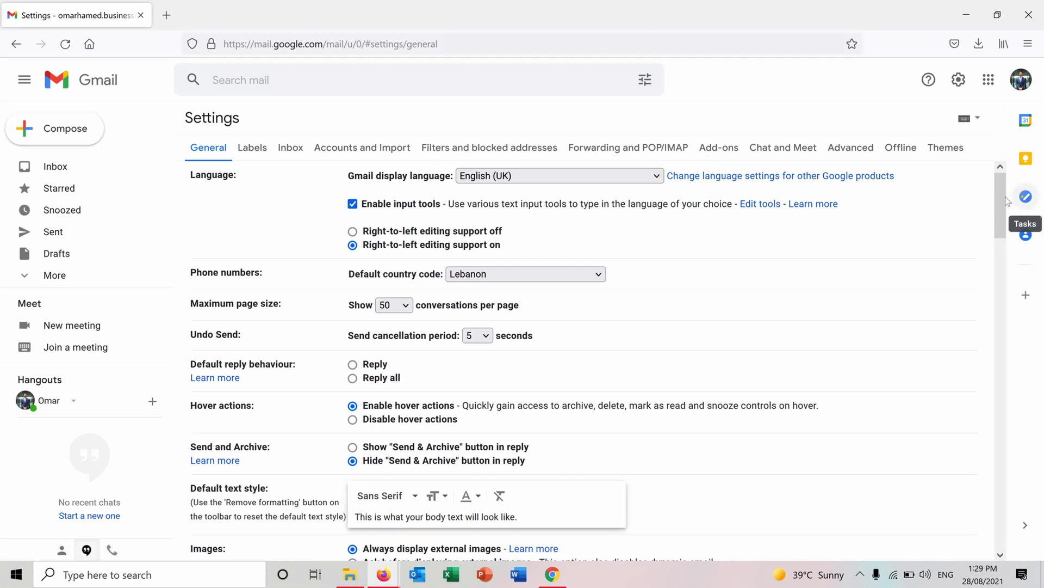
{"action": "scroll", "coordinate": [1005, 206], "scroll_direction": "down", "scroll_amount": 2}
{"action": "left_click_drag", "start_coordinate": [1005, 206], "coordinate": [1008, 274]}
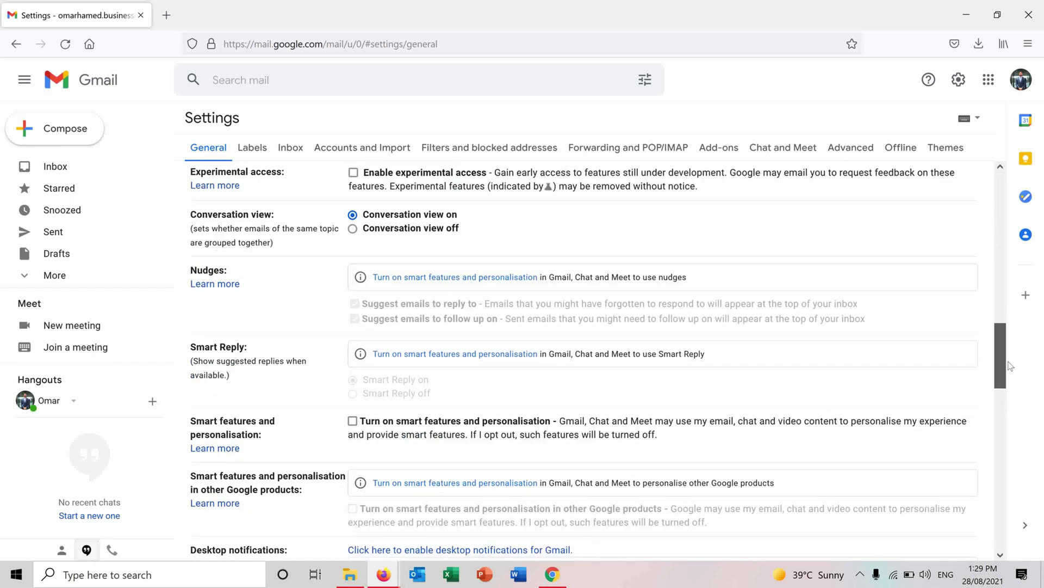
{"action": "left_click_drag", "start_coordinate": [1008, 275], "coordinate": [1011, 475]}
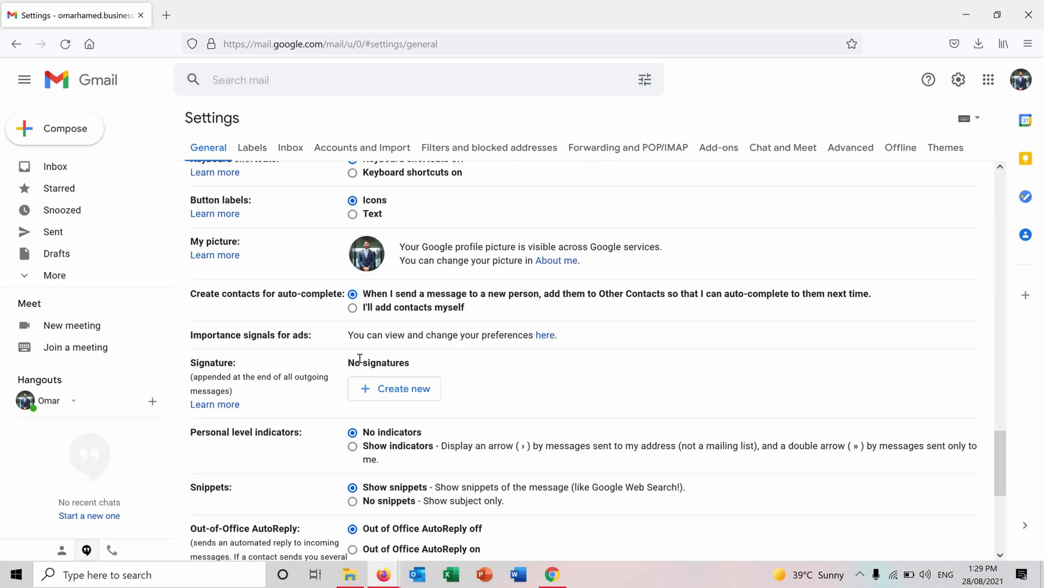
Create a signature named 'Omar Hamed' holding the lines Omar Hamed and YouTuber
{"action": "left_click", "coordinate": [366, 388]}
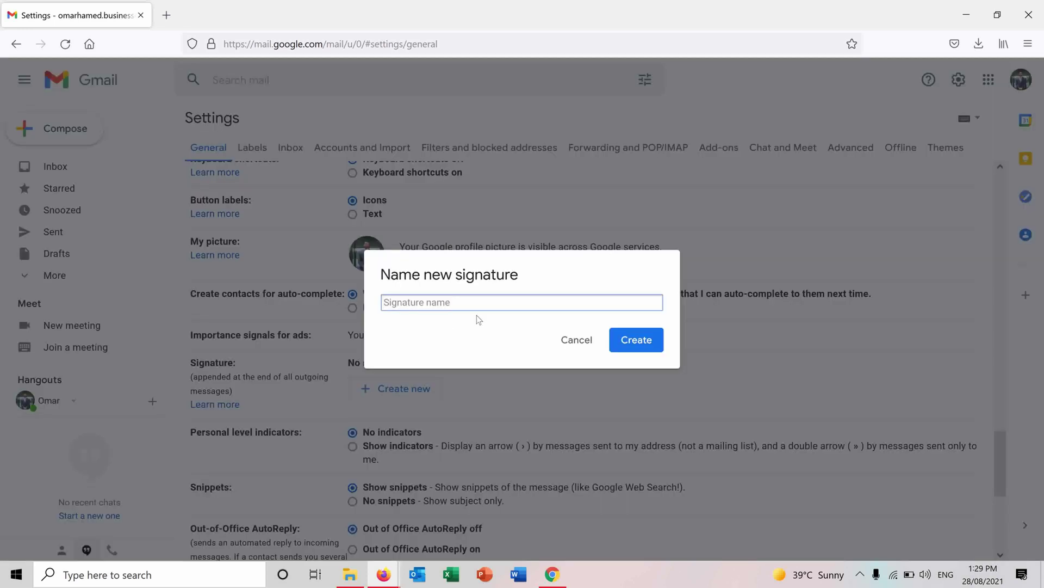
{"action": "type", "text": "Omar Ha"}
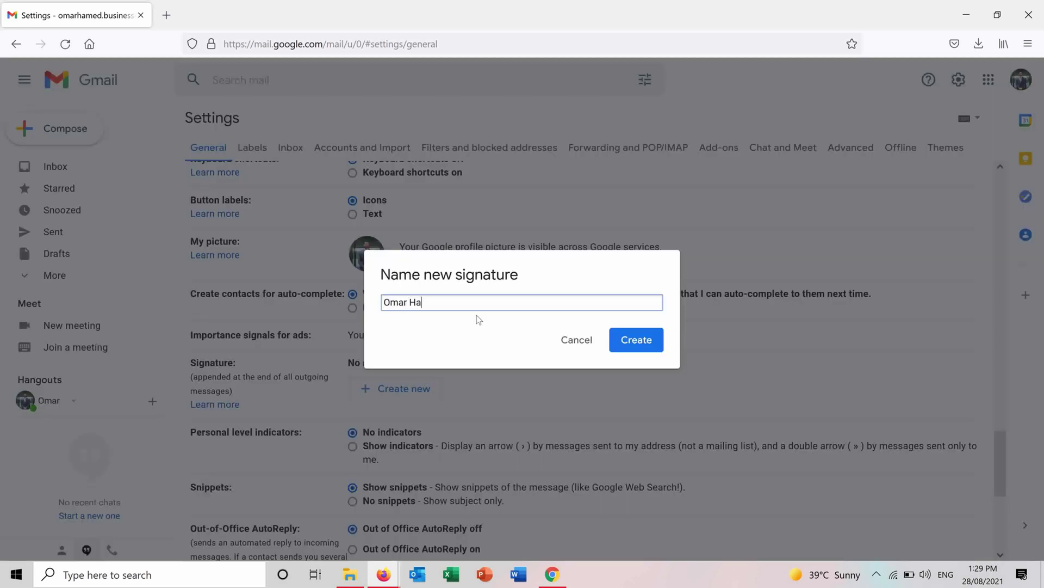
{"action": "type", "text": "med"}
{"action": "left_click", "coordinate": [623, 340]}
{"action": "type", "text": "O"}
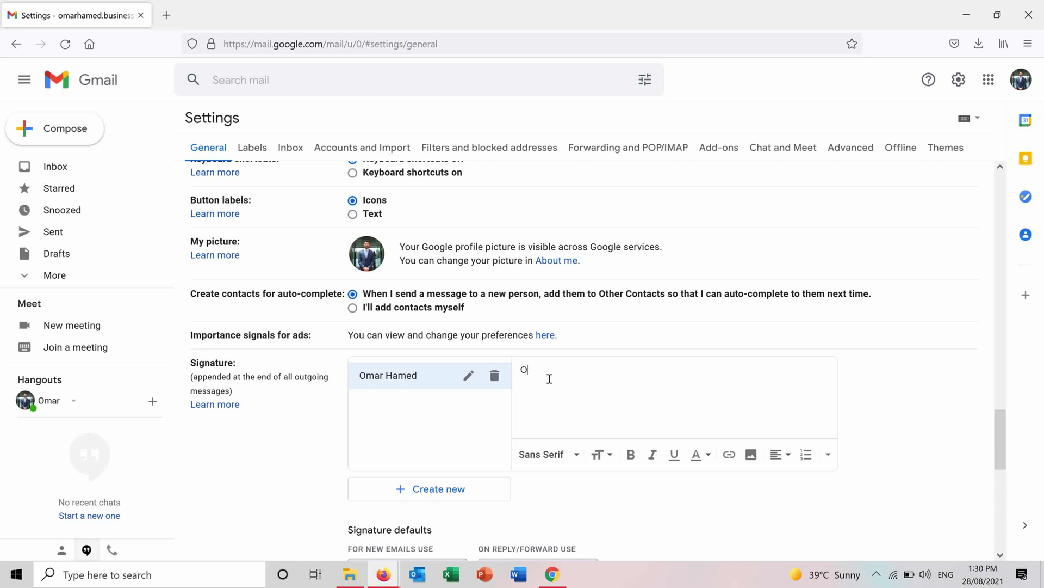
{"action": "type", "text": "mar Hamed"}
Upload the OH logo file from the Logo folder into the signature
{"action": "left_click", "coordinate": [751, 455]}
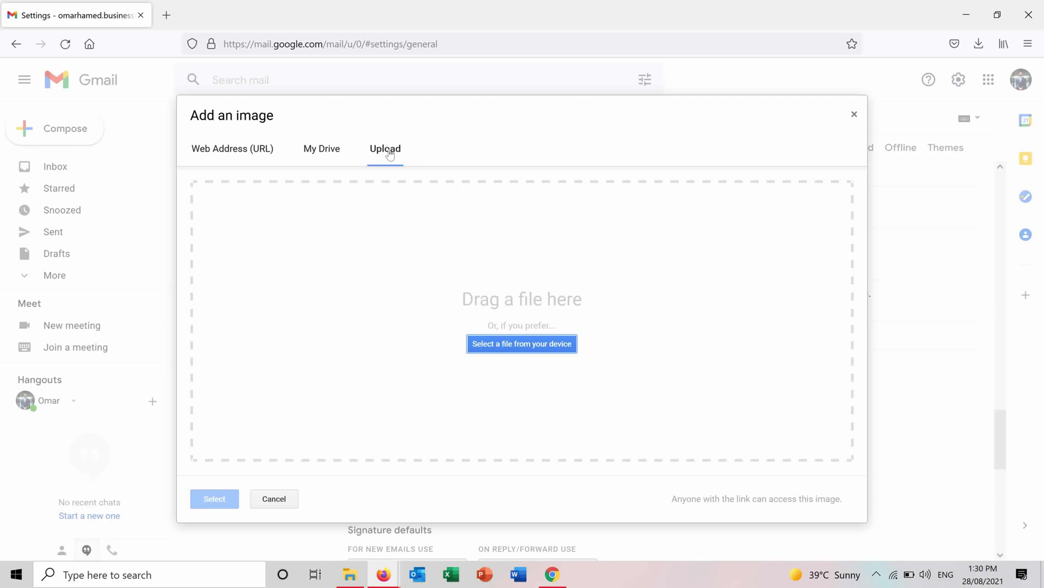
{"action": "left_click", "coordinate": [496, 348]}
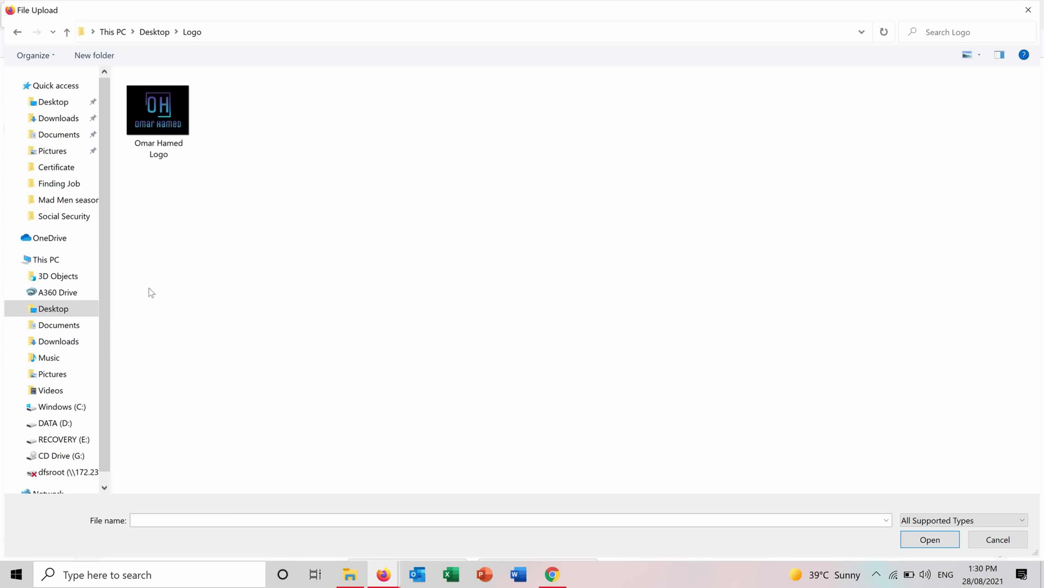
{"action": "double_click", "coordinate": [159, 138]}
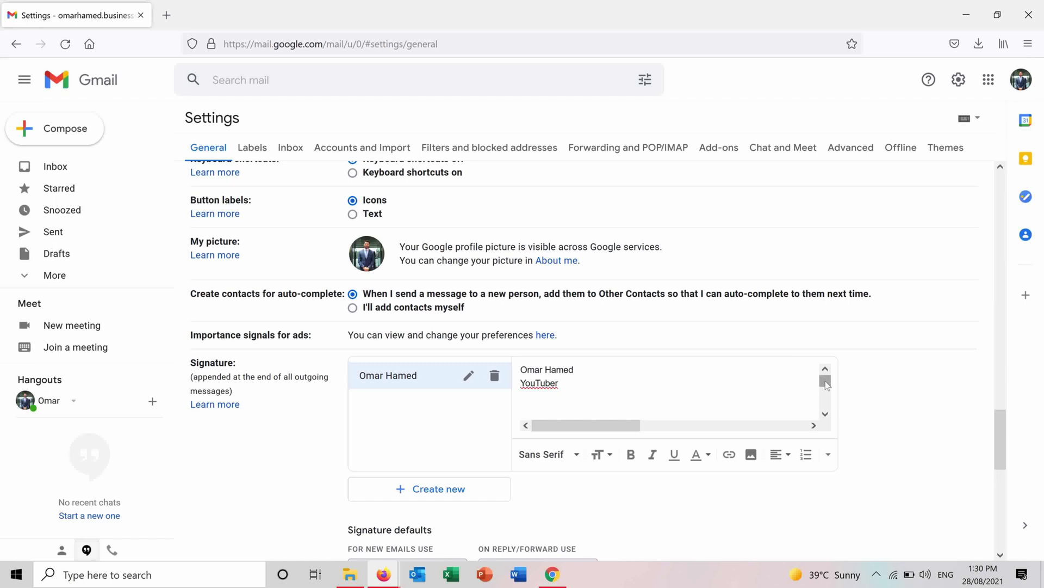
Resize the OH logo to Small and move it onto its own line below YouTuber
{"action": "scroll", "coordinate": [825, 380], "scroll_direction": "down", "scroll_amount": 3}
{"action": "left_click", "coordinate": [762, 399]}
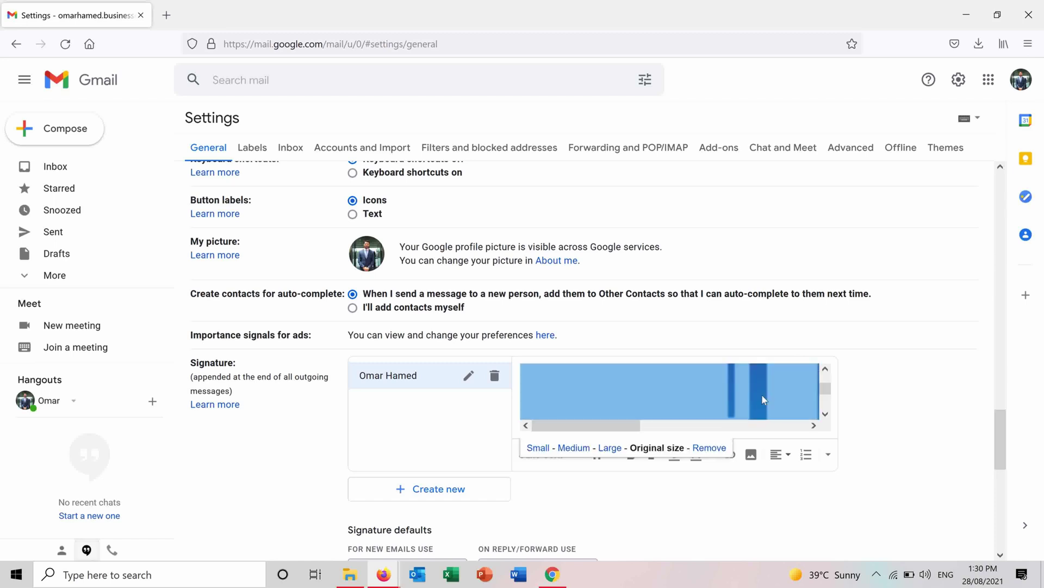
{"action": "left_click", "coordinate": [538, 448]}
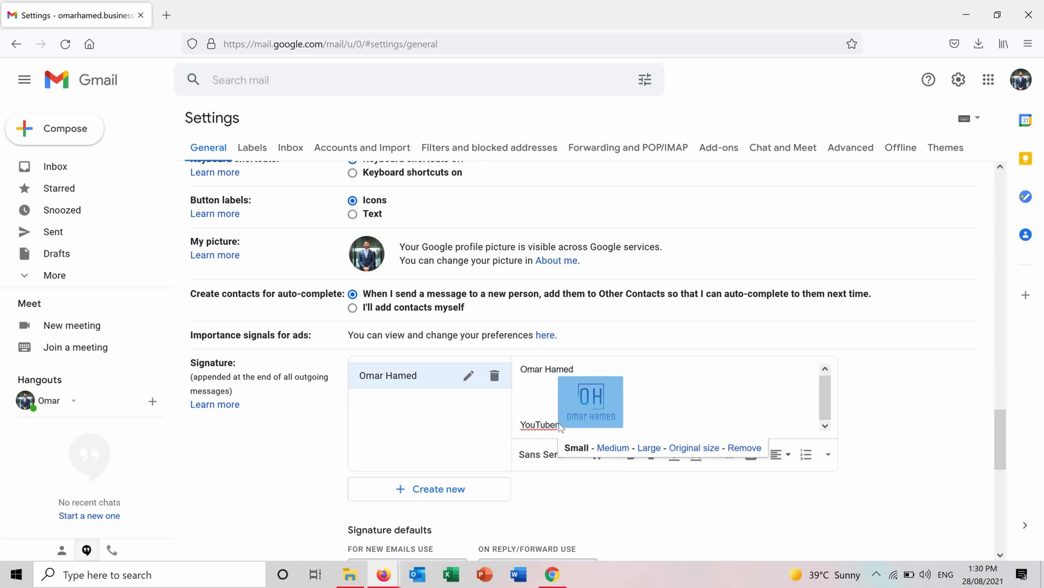
{"action": "left_click", "coordinate": [561, 427]}
{"action": "key", "text": "Return"}
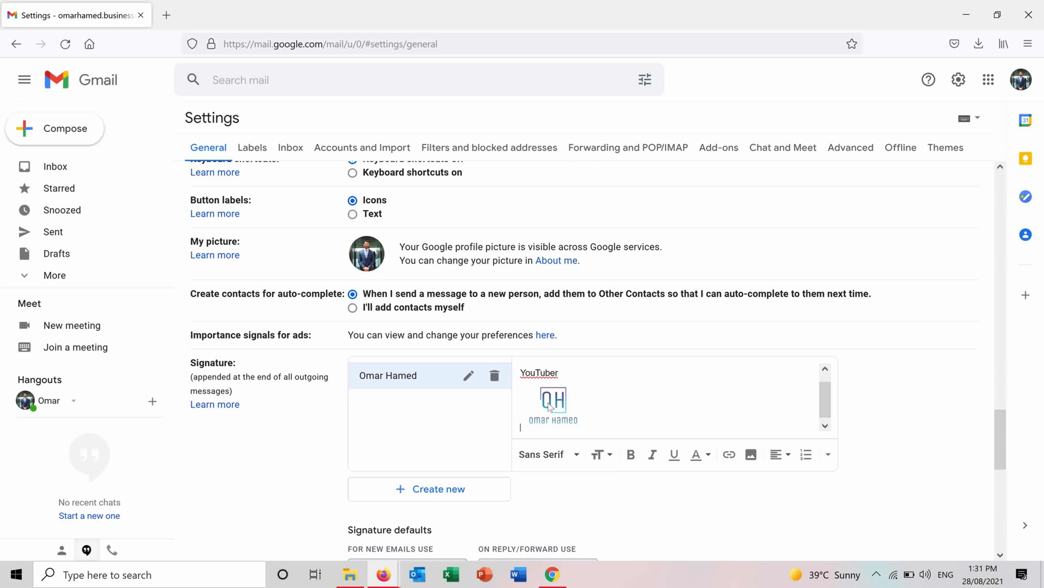
{"action": "left_click_drag", "start_coordinate": [556, 403], "coordinate": [538, 400]}
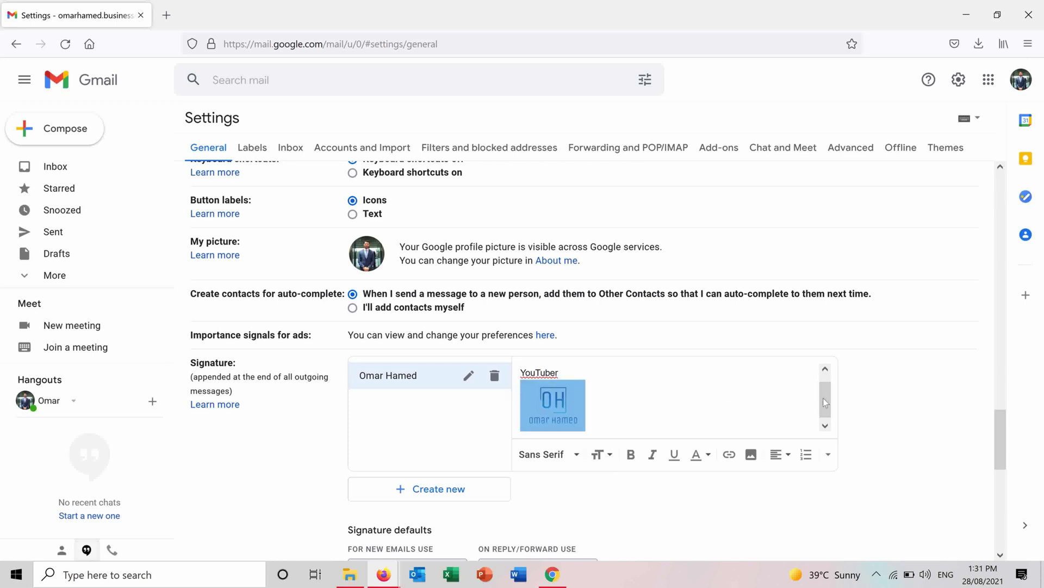
{"action": "scroll", "coordinate": [824, 397], "scroll_direction": "up", "scroll_amount": 1}
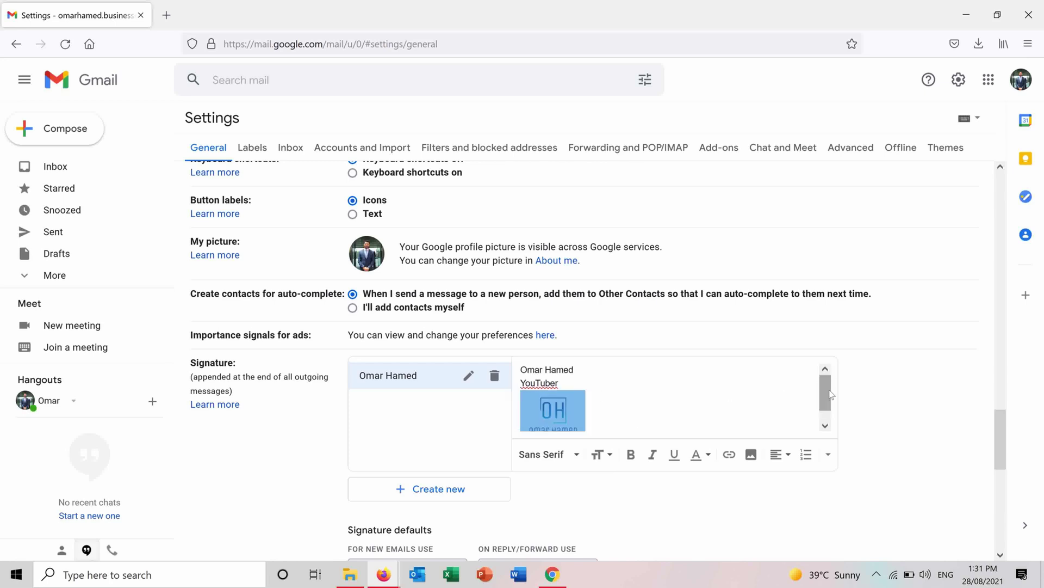
{"action": "scroll", "coordinate": [831, 395], "scroll_direction": "down", "scroll_amount": 1}
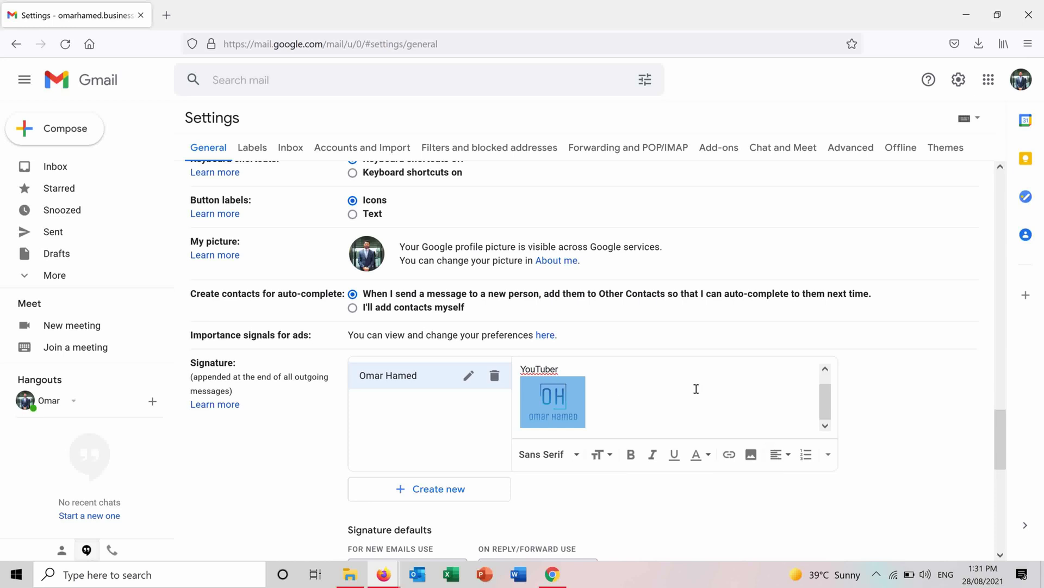
Set the signature's Omar Hamed and YouTuber lines to Large text
{"action": "scroll", "coordinate": [825, 381], "scroll_direction": "up", "scroll_amount": 1}
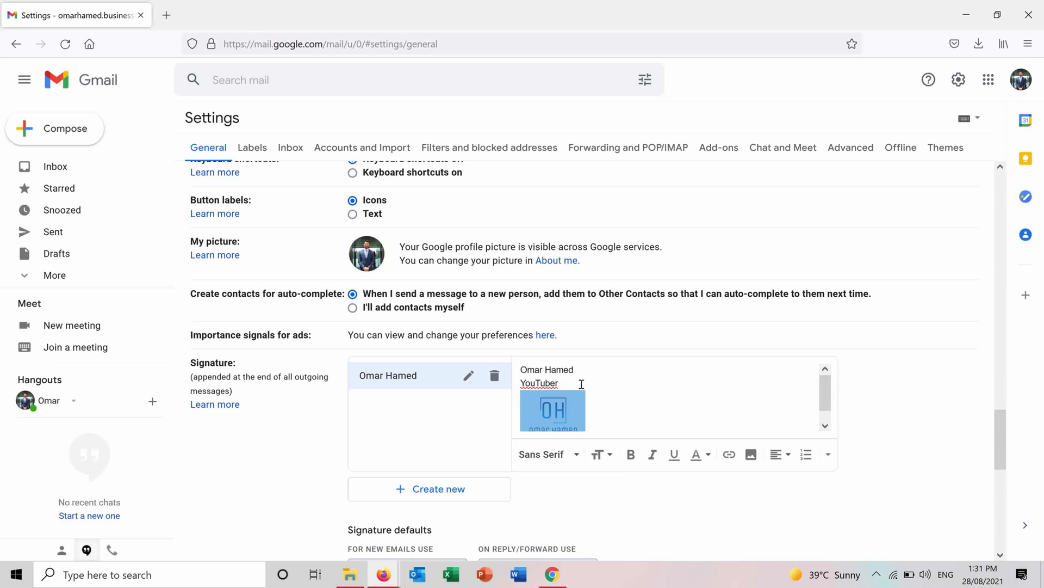
{"action": "left_click_drag", "start_coordinate": [581, 384], "coordinate": [518, 368]}
{"action": "left_click", "coordinate": [600, 454]}
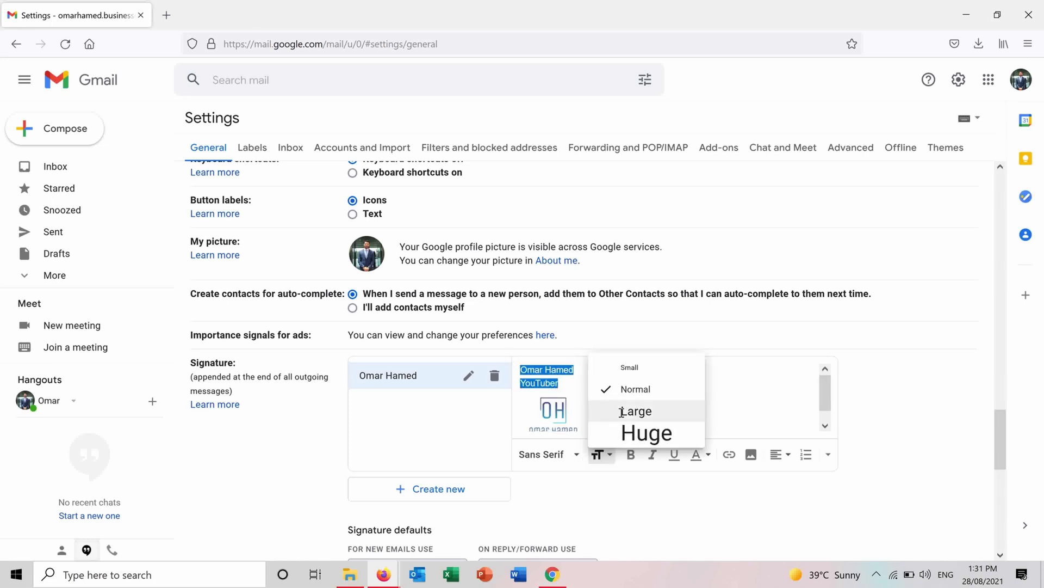
{"action": "left_click", "coordinate": [611, 410]}
{"action": "left_click", "coordinate": [588, 396]}
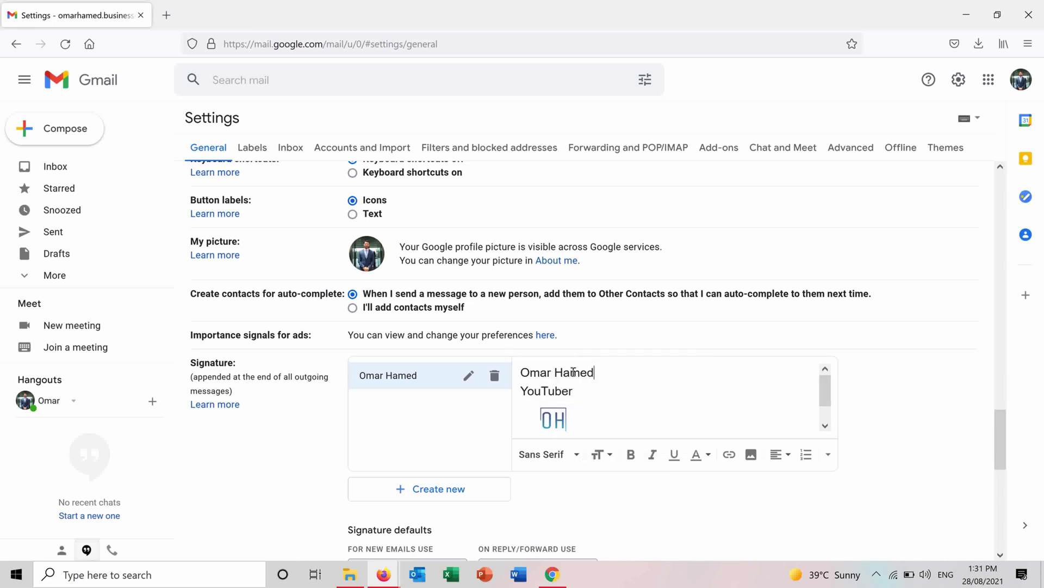
{"action": "left_click_drag", "start_coordinate": [595, 372], "coordinate": [515, 375]}
{"action": "left_click", "coordinate": [632, 454]}
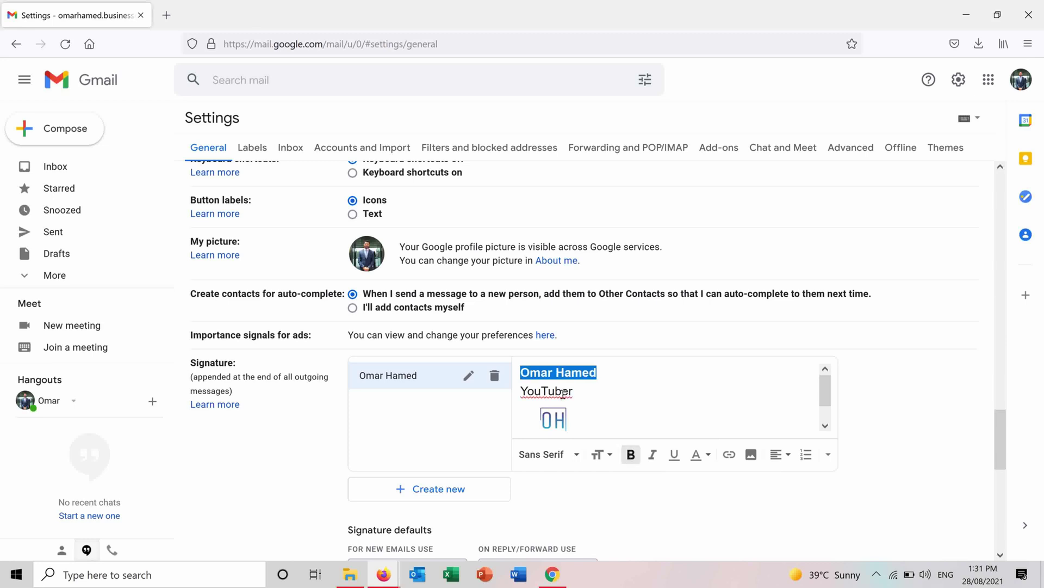
{"action": "mouse_move", "coordinate": [573, 391]}
{"action": "left_mouse_down"}
{"action": "mouse_move", "coordinate": [540, 383]}
{"action": "mouse_move", "coordinate": [523, 365]}
{"action": "left_mouse_up"}
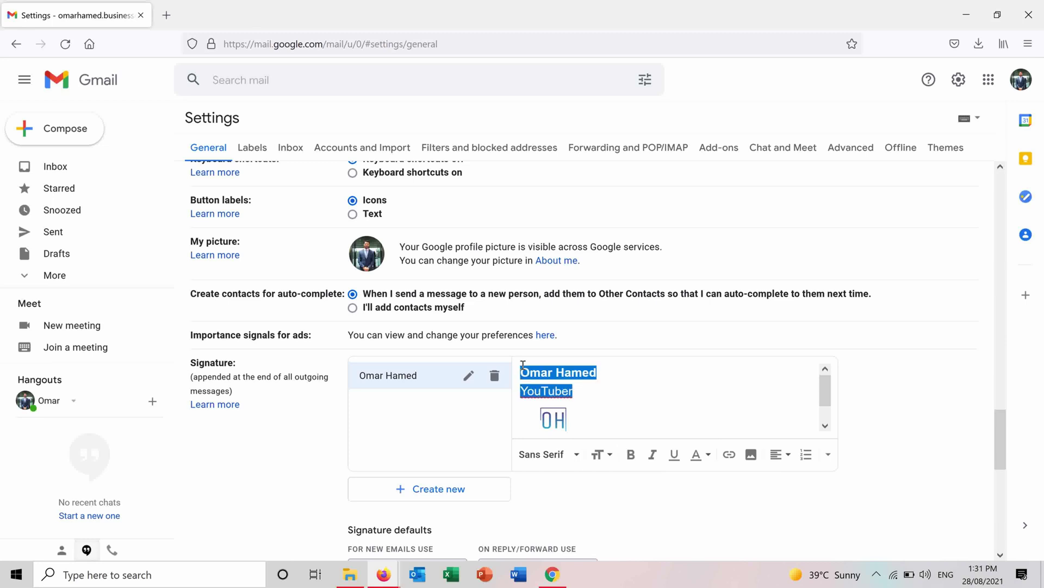
{"action": "left_click", "coordinate": [710, 456]}
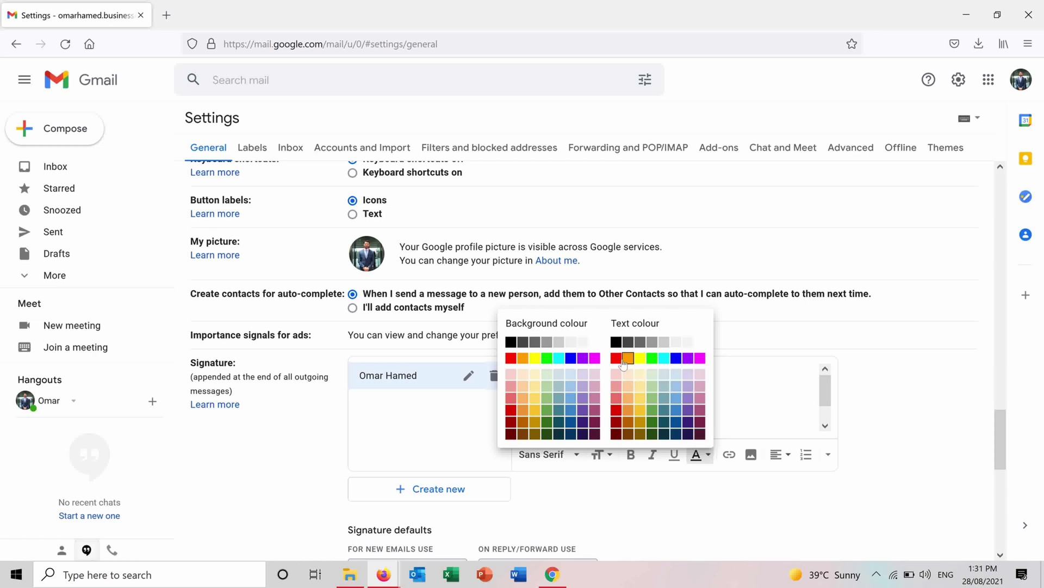
{"action": "left_click", "coordinate": [618, 361]}
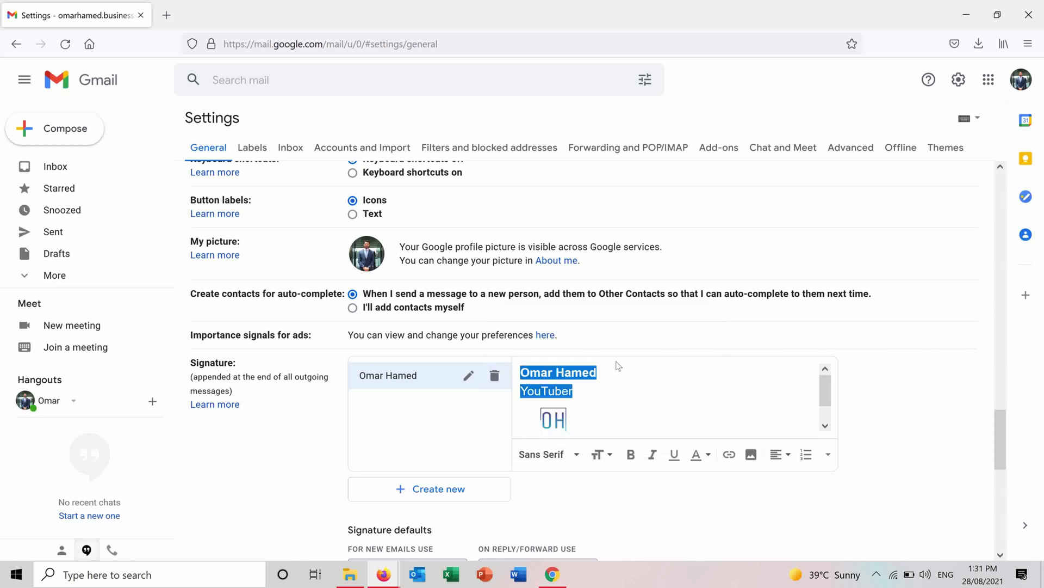
{"action": "left_click", "coordinate": [589, 382]}
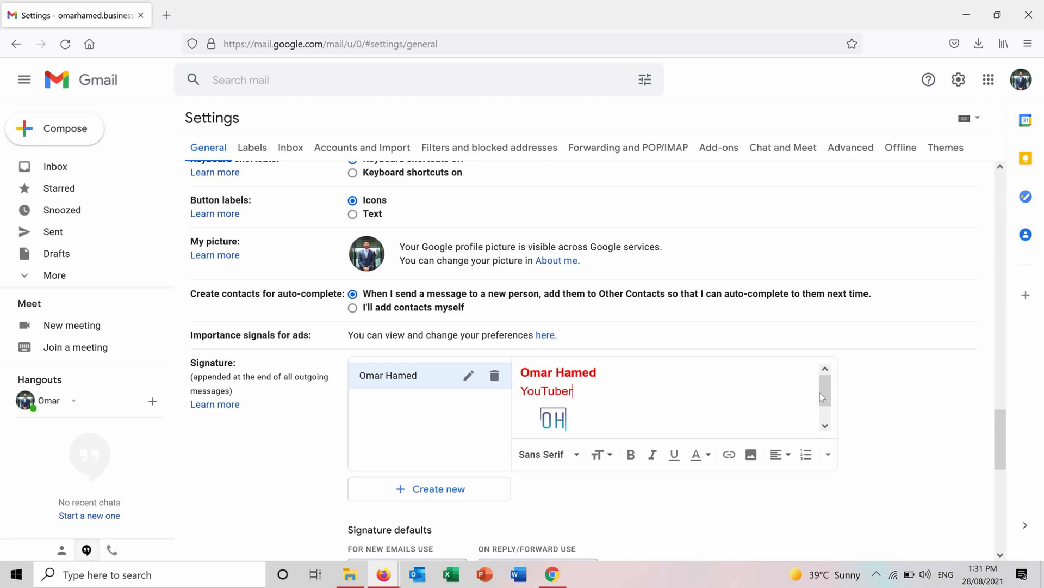
{"action": "left_click_drag", "start_coordinate": [831, 393], "coordinate": [825, 374]}
Choose Omar Hamed as the default signature for new emails
{"action": "left_click_drag", "start_coordinate": [999, 427], "coordinate": [1004, 460]}
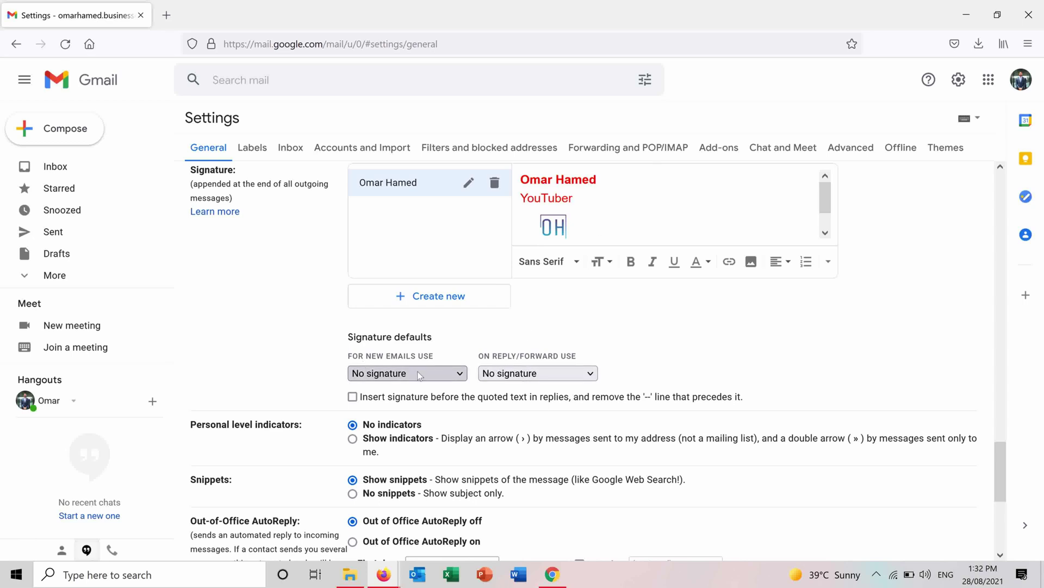
{"action": "left_click", "coordinate": [460, 375]}
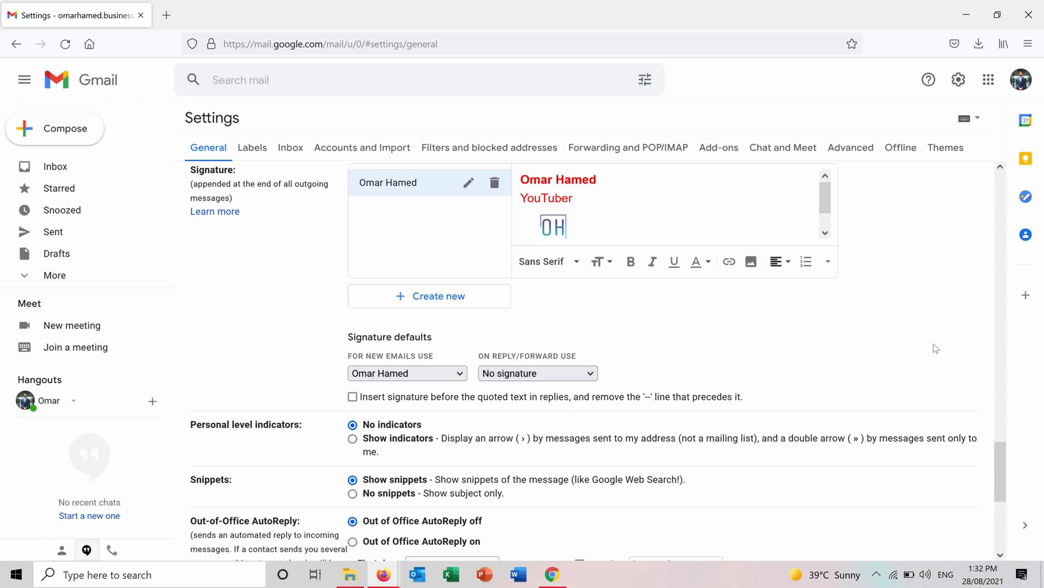
{"action": "scroll", "coordinate": [1006, 457], "scroll_direction": "up", "scroll_amount": 2}
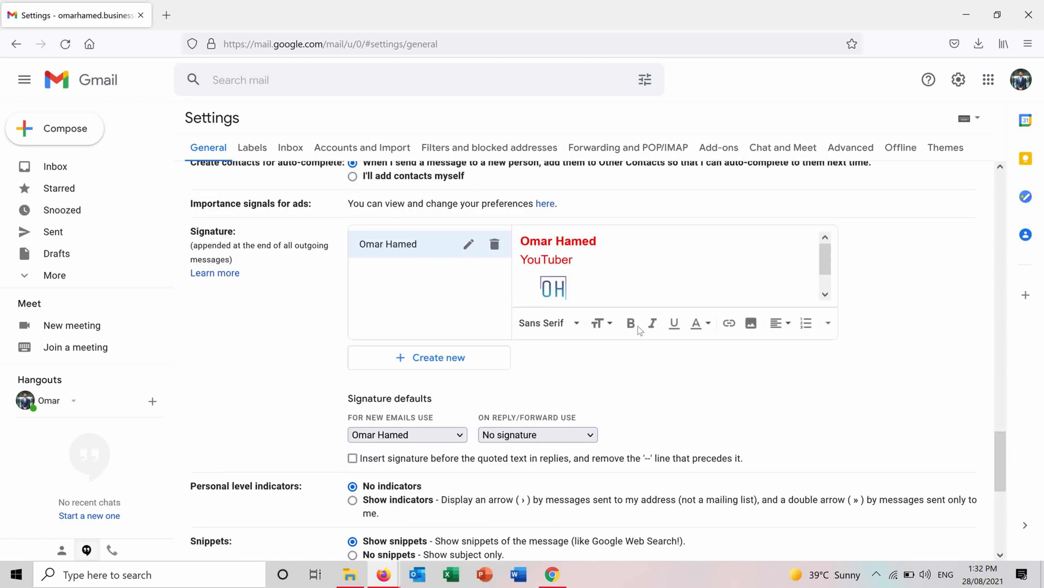
Create a signature named 'Omar Hamed Short' with the lines Omar Hamed and YouTuber
{"action": "left_click", "coordinate": [456, 355]}
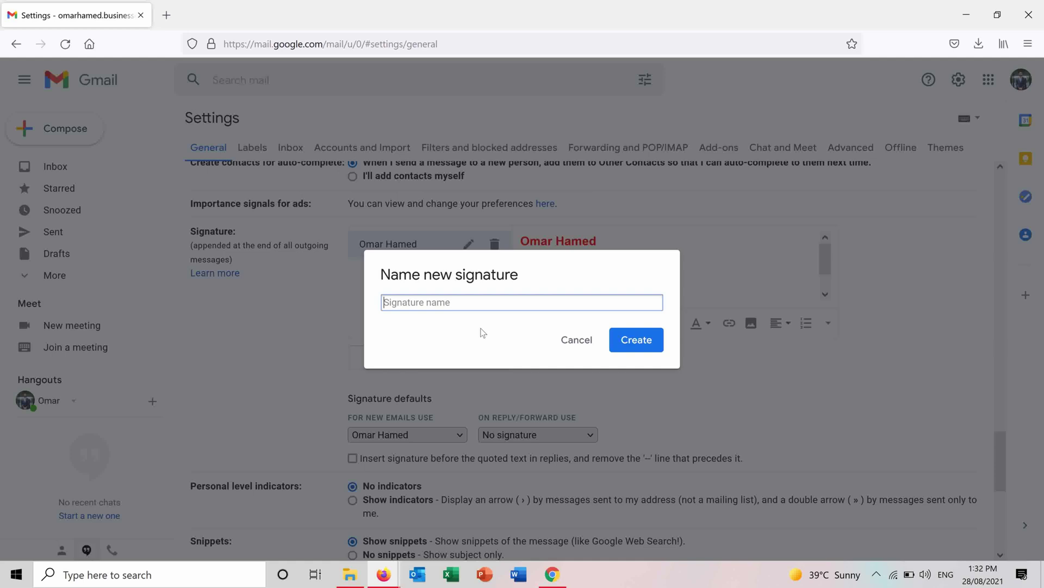
{"action": "type", "text": "Omar Ha"}
{"action": "type", "text": "med"}
{"action": "type", "text": " Short"}
{"action": "left_click", "coordinate": [639, 341]}
{"action": "left_click", "coordinate": [525, 282]}
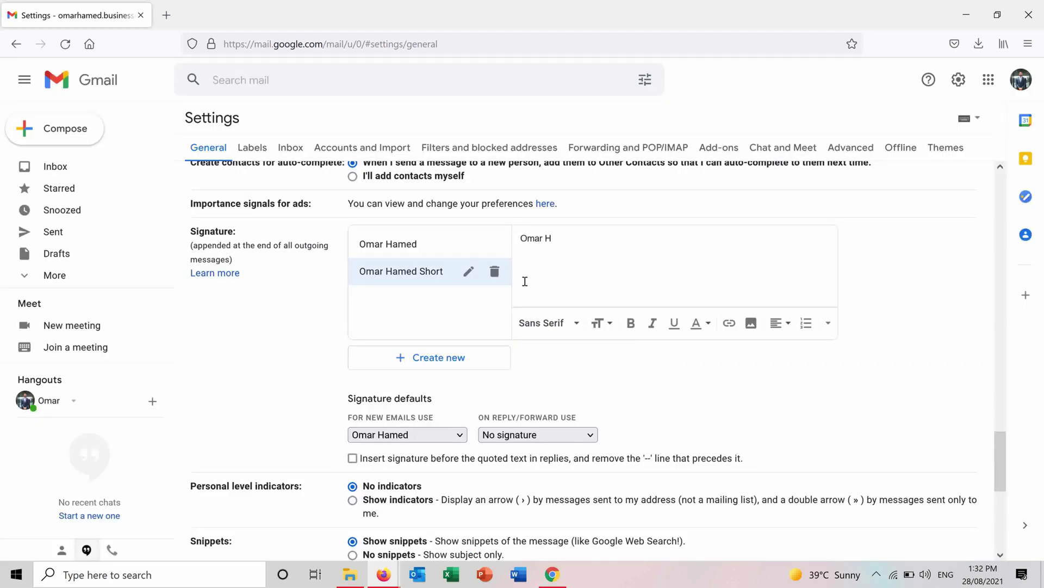
{"action": "type", "text": "med"}
{"action": "key", "text": "Return"}
{"action": "type", "text": "YouTuber"}
Bold the short signature's name line and make both lines Large
{"action": "left_click_drag", "start_coordinate": [583, 243], "coordinate": [494, 238]}
{"action": "left_click", "coordinate": [631, 322]}
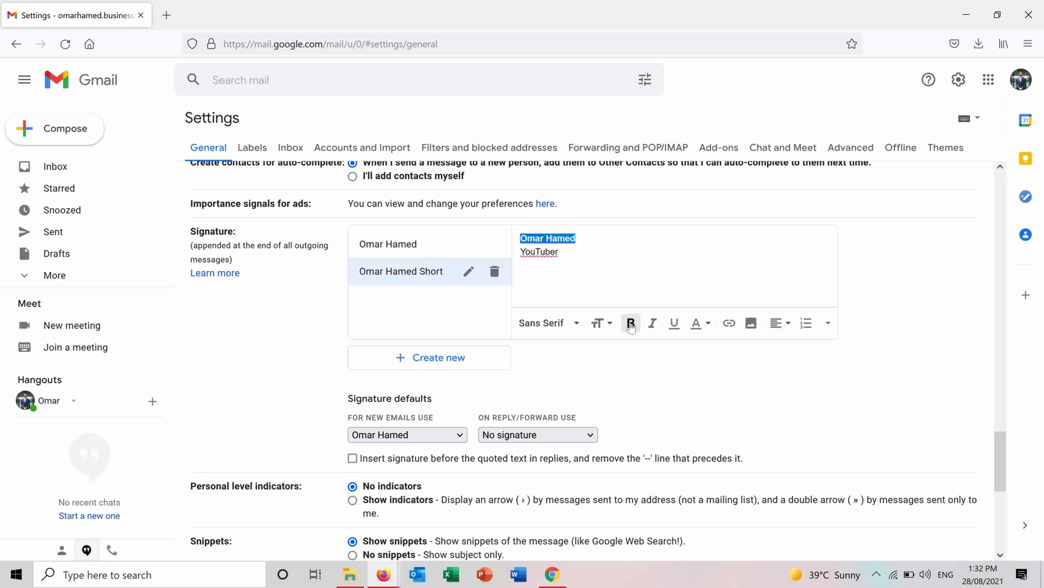
{"action": "left_click", "coordinate": [573, 261]}
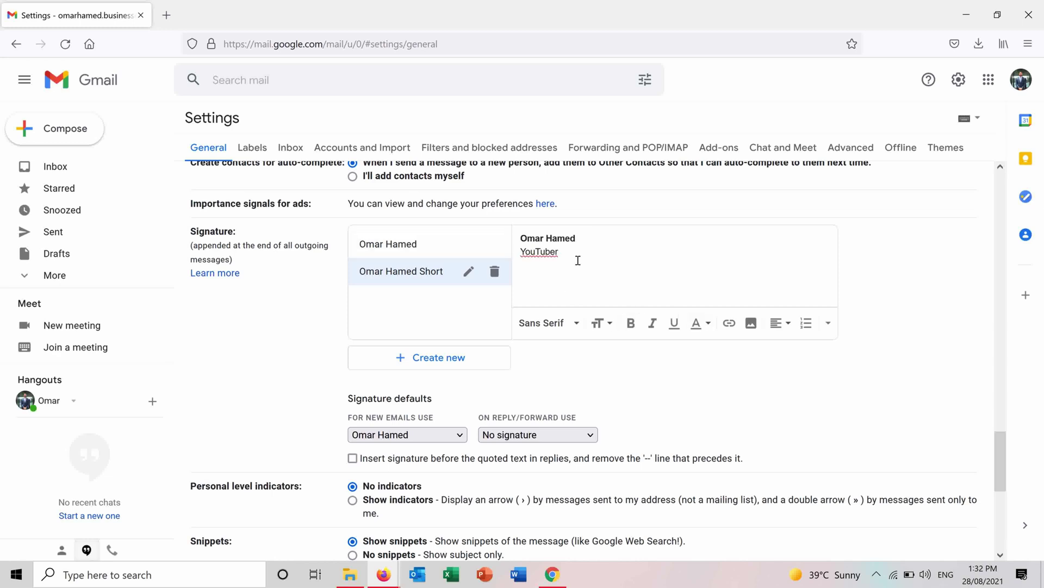
{"action": "left_click_drag", "start_coordinate": [574, 260], "coordinate": [508, 223]}
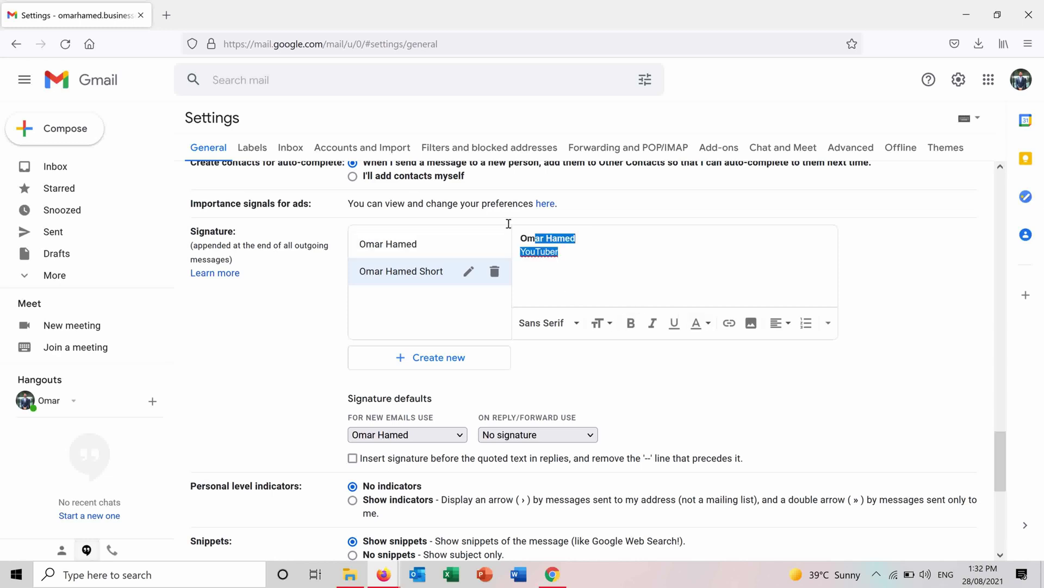
{"action": "left_click", "coordinate": [610, 325]}
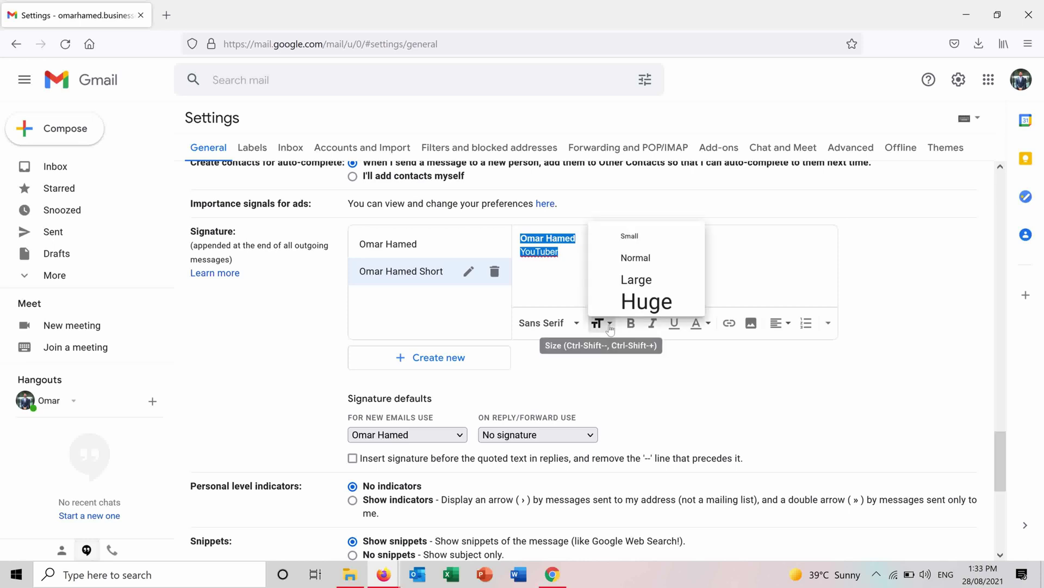
{"action": "left_click", "coordinate": [636, 280]}
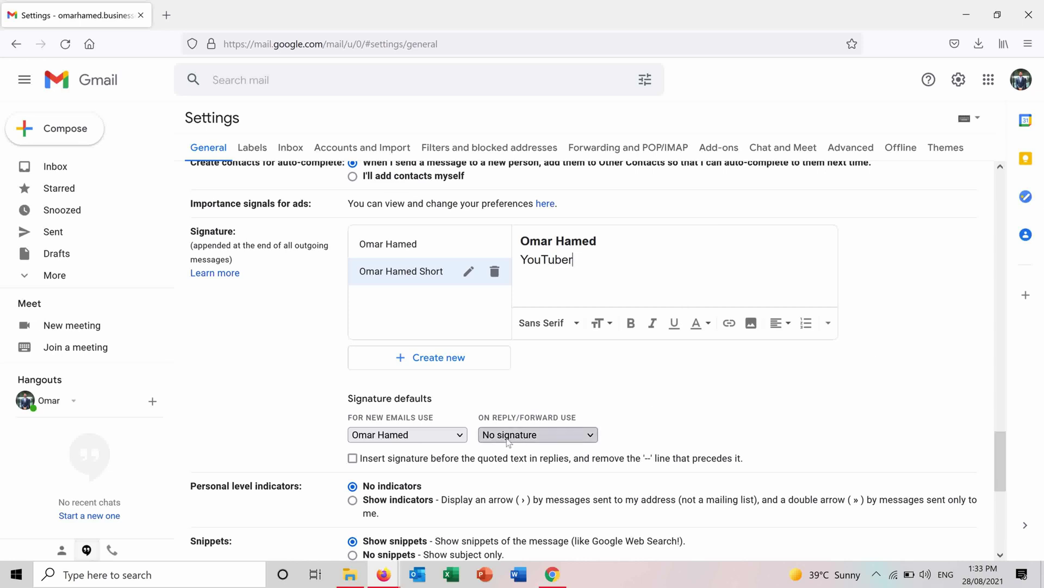
Make Omar Hamed Short the reply/forward default signature and save the settings
{"action": "left_click", "coordinate": [551, 438]}
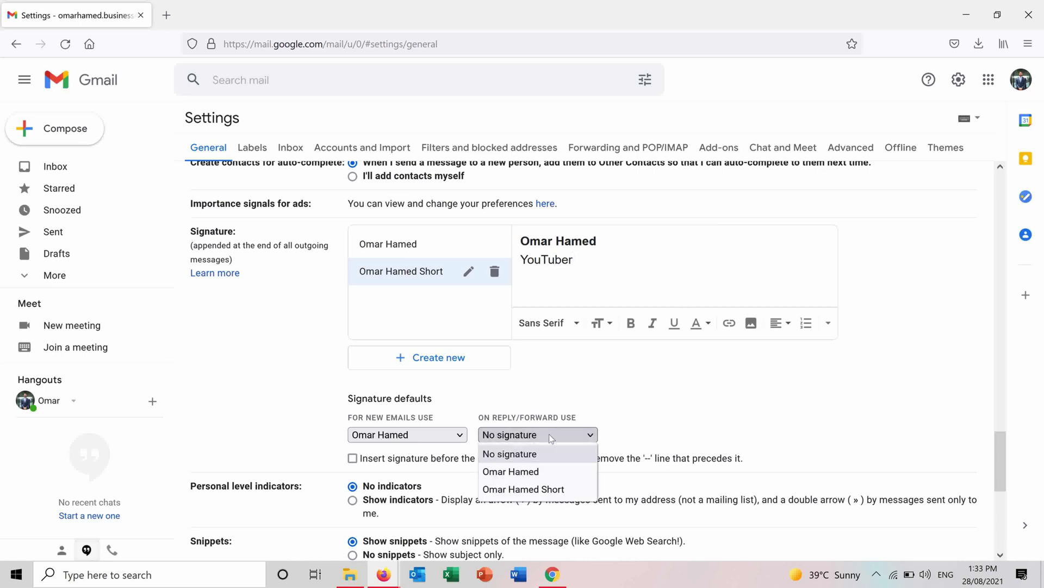
{"action": "left_click", "coordinate": [527, 489]}
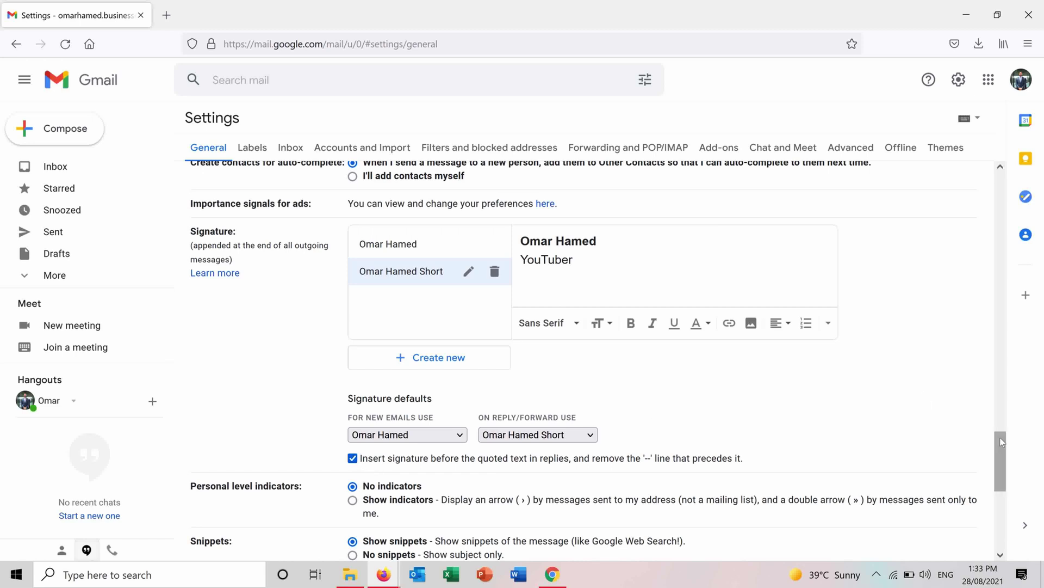
{"action": "left_click_drag", "start_coordinate": [999, 436], "coordinate": [1021, 518]}
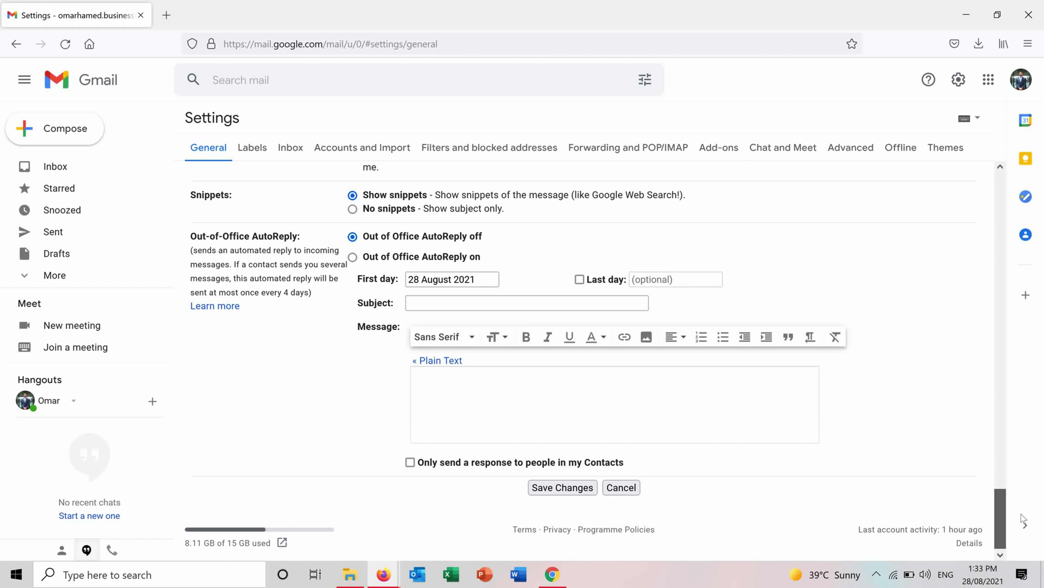
{"action": "left_click", "coordinate": [572, 490]}
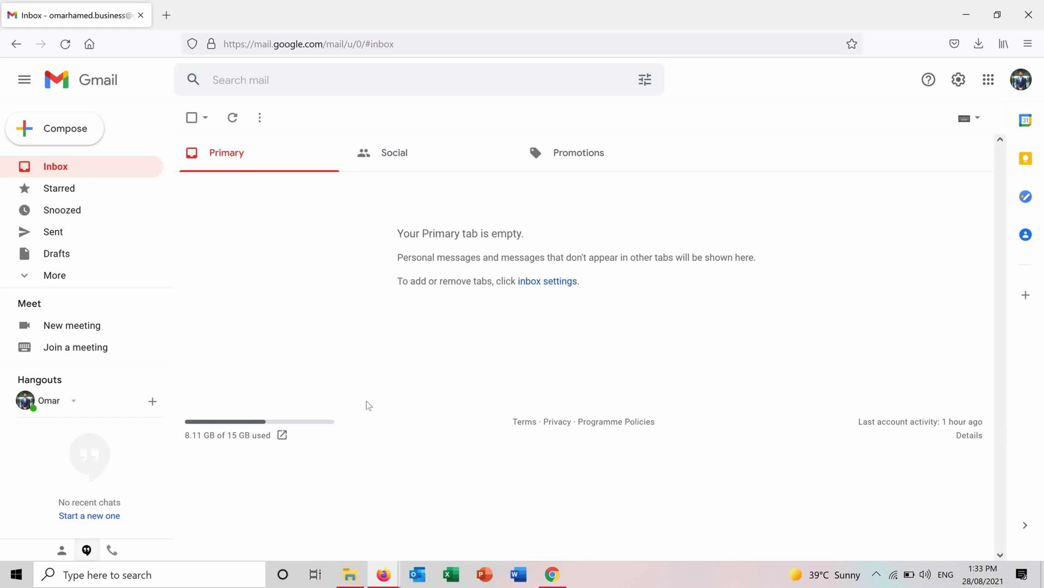
In a new message, switch the signature to Omar Hamed Short, then to No signature
{"action": "left_click", "coordinate": [62, 137]}
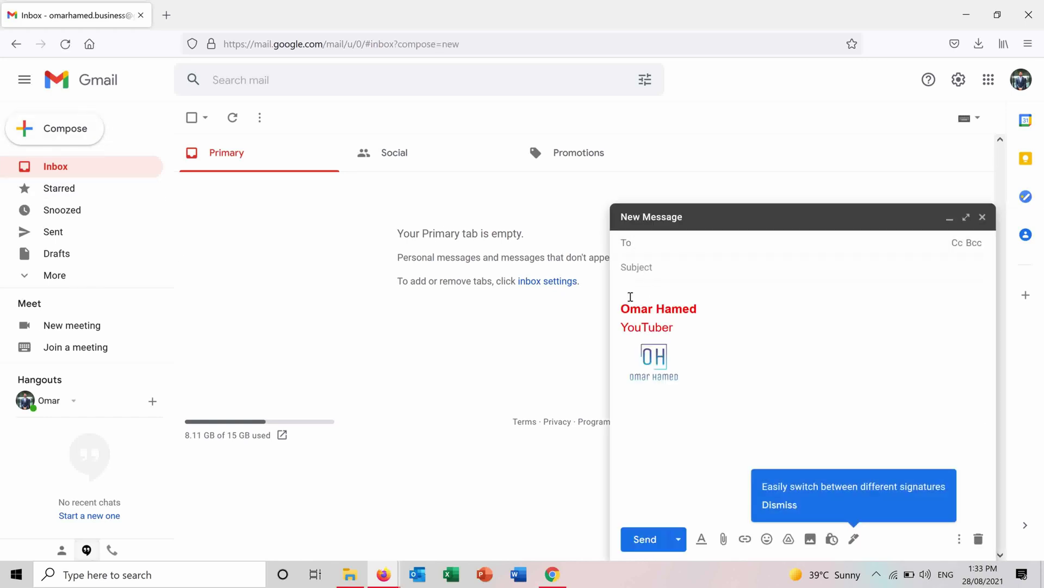
{"action": "left_click_drag", "start_coordinate": [688, 378], "coordinate": [620, 295]}
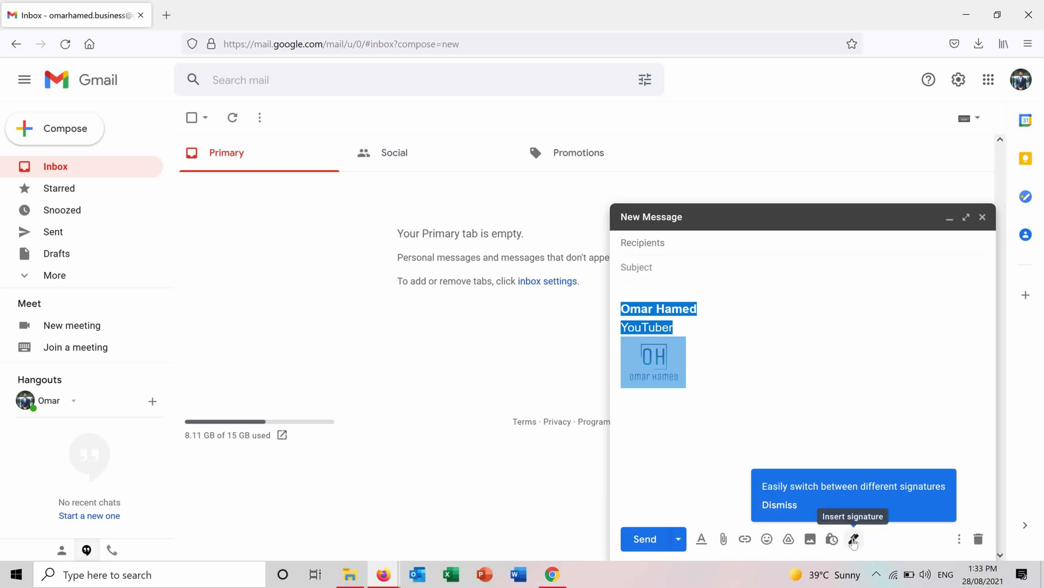
{"action": "left_click", "coordinate": [854, 540]}
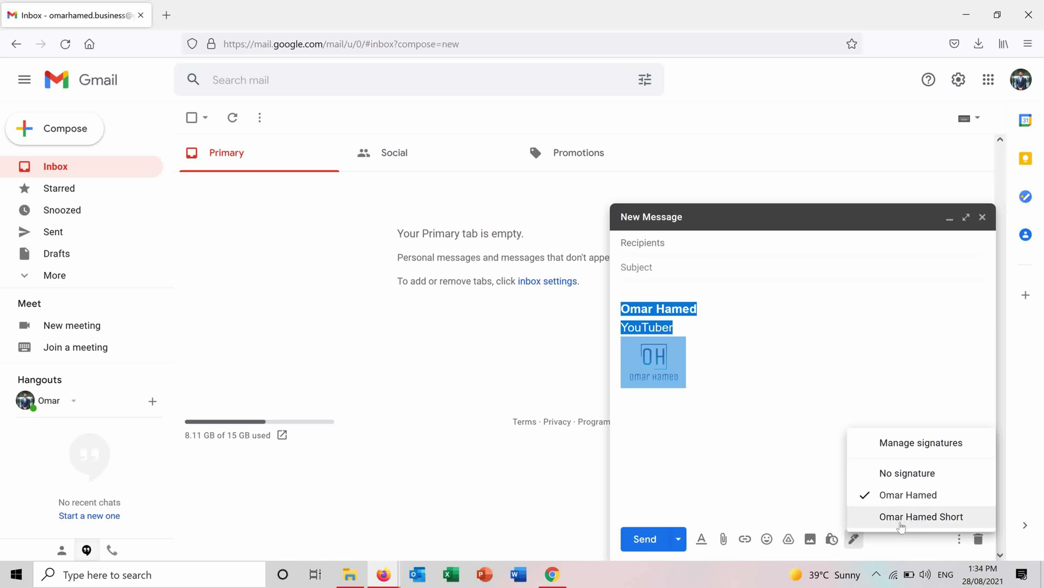
{"action": "left_click", "coordinate": [902, 521]}
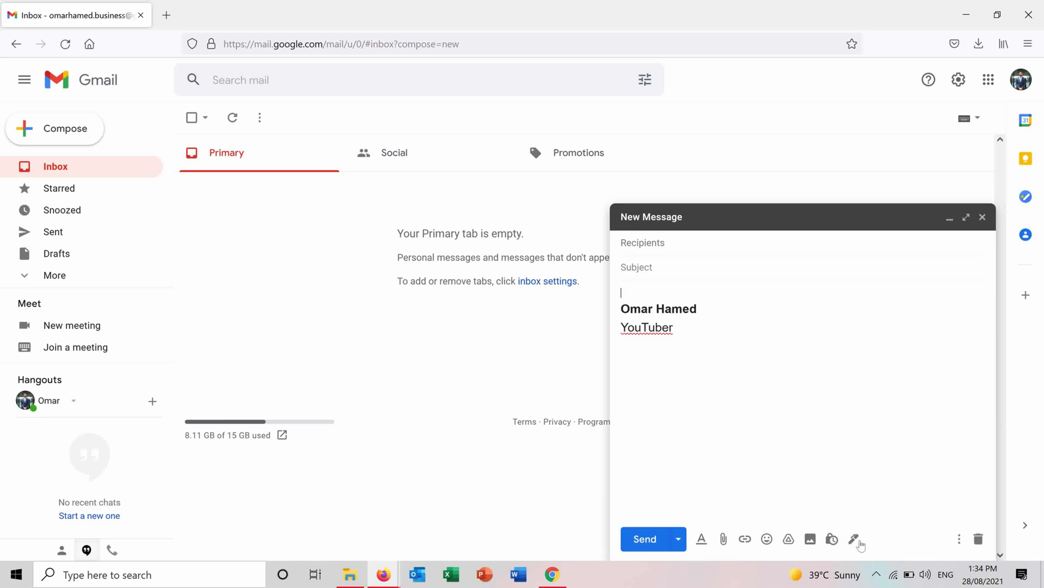
{"action": "left_click", "coordinate": [855, 540]}
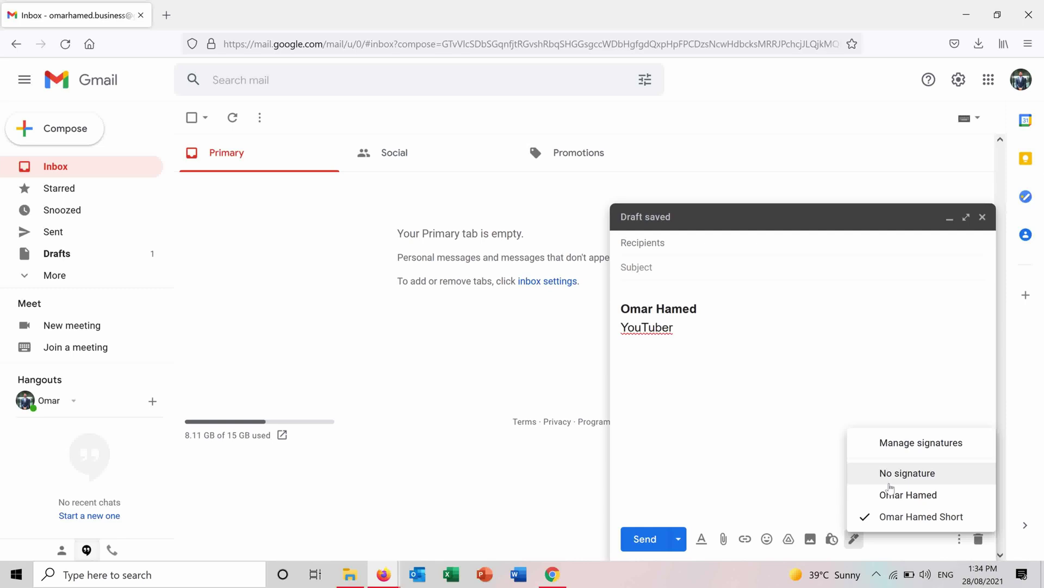
{"action": "left_click", "coordinate": [892, 474]}
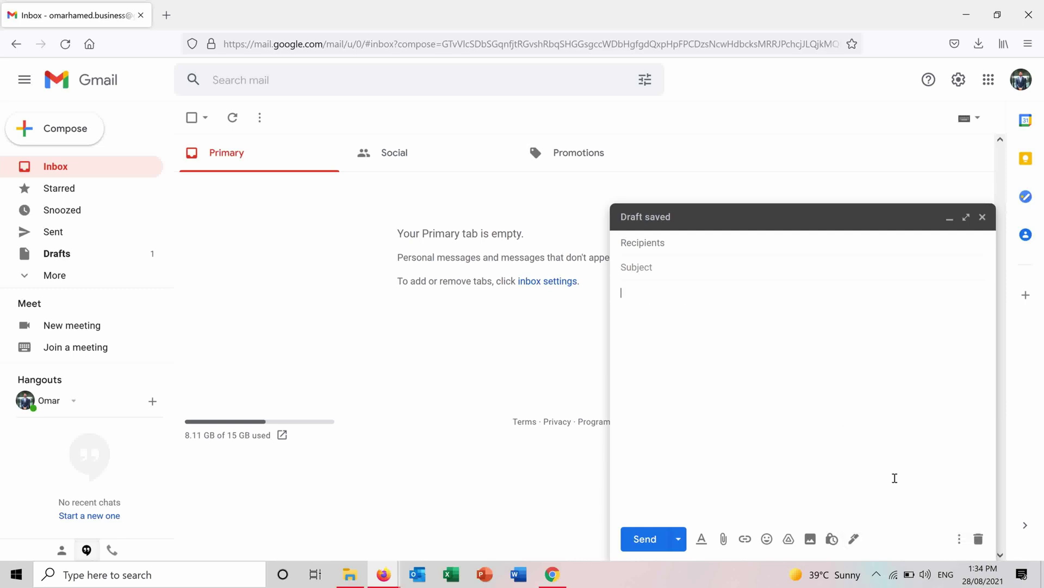